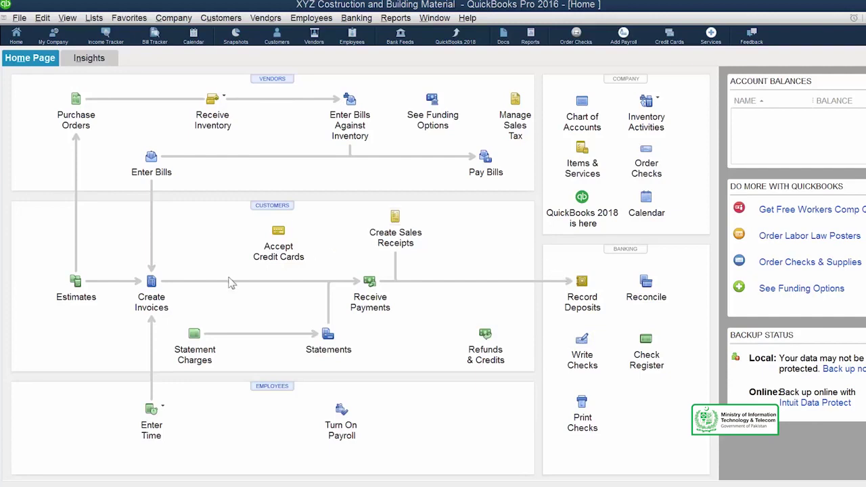
Open the Customer Center to see the list of customers and jobs
{"action": "left_click", "coordinate": [273, 213]}
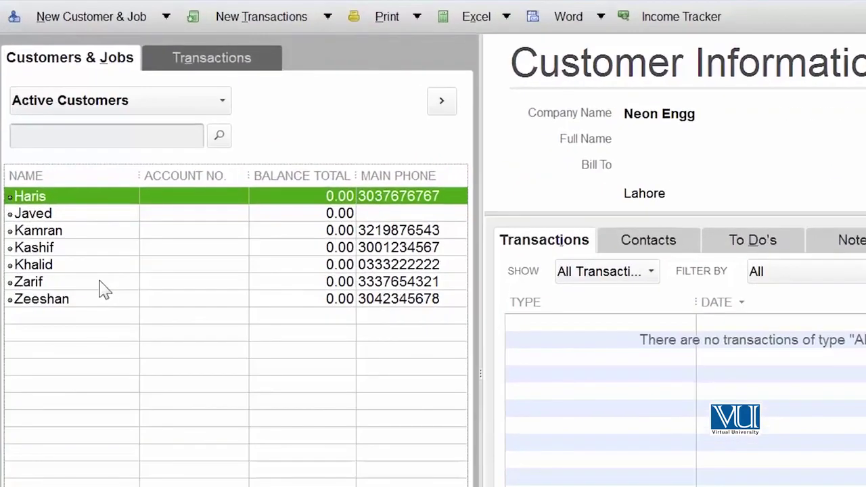
Select customer Zeeshan and start a new job for him via Add Job
{"action": "left_click", "coordinate": [116, 306]}
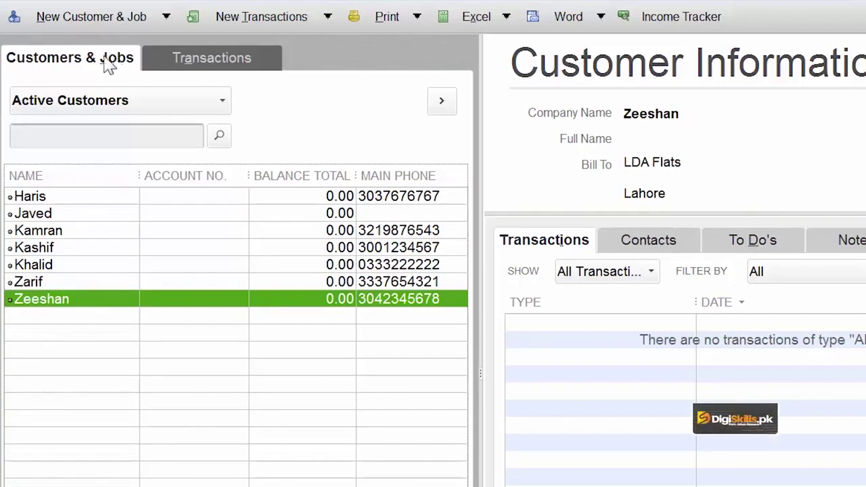
{"action": "left_click", "coordinate": [71, 20]}
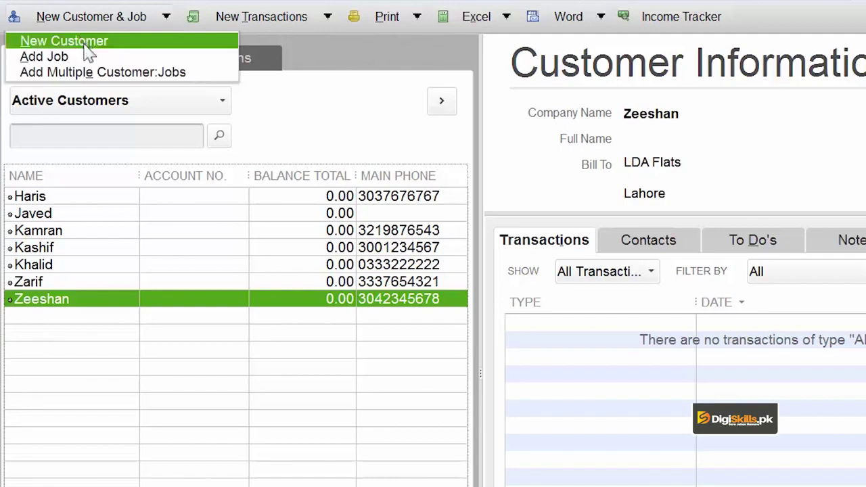
{"action": "left_click", "coordinate": [91, 59]}
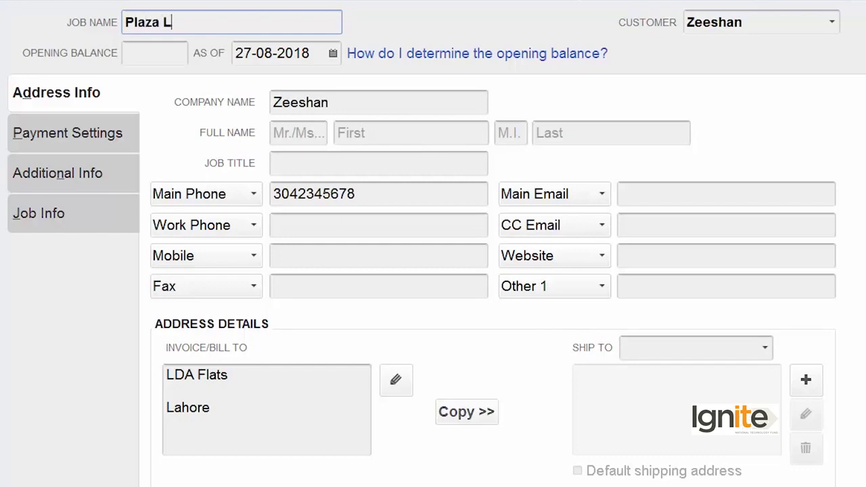
Name the job 'Plaza LHR A', add a Lahore ship-to address, and save it
{"action": "type", "text": "HR A"}
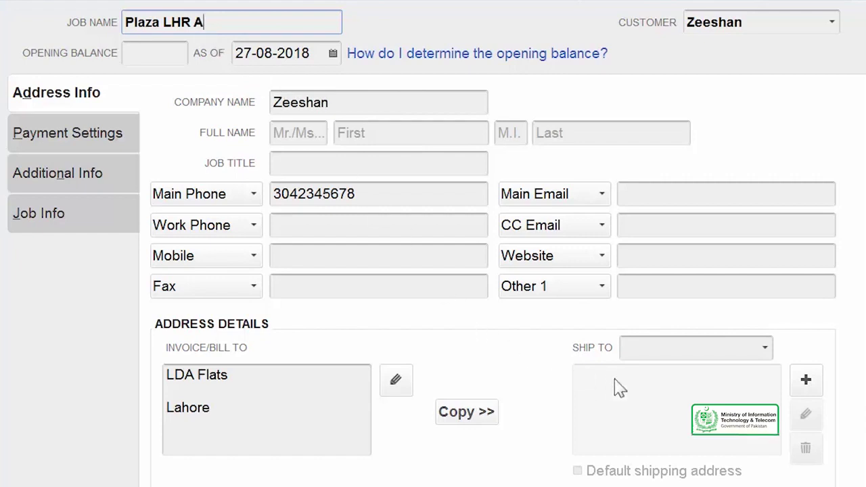
{"action": "left_click", "coordinate": [658, 348]}
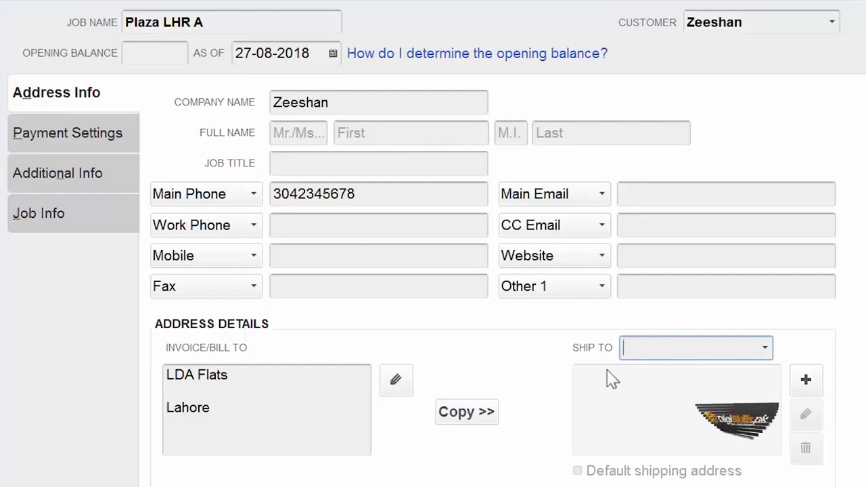
{"action": "left_click", "coordinate": [766, 349]}
{"action": "left_click", "coordinate": [697, 380]}
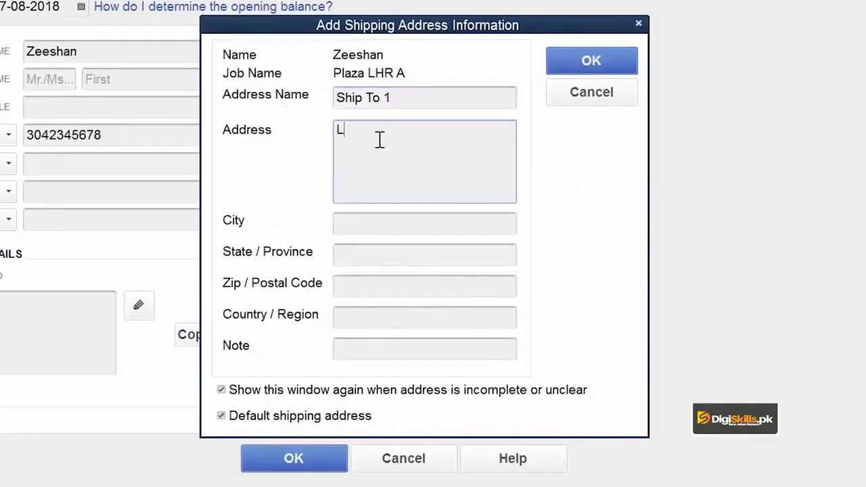
{"action": "left_click", "coordinate": [418, 232]}
{"action": "type", "text": "Lahore"}
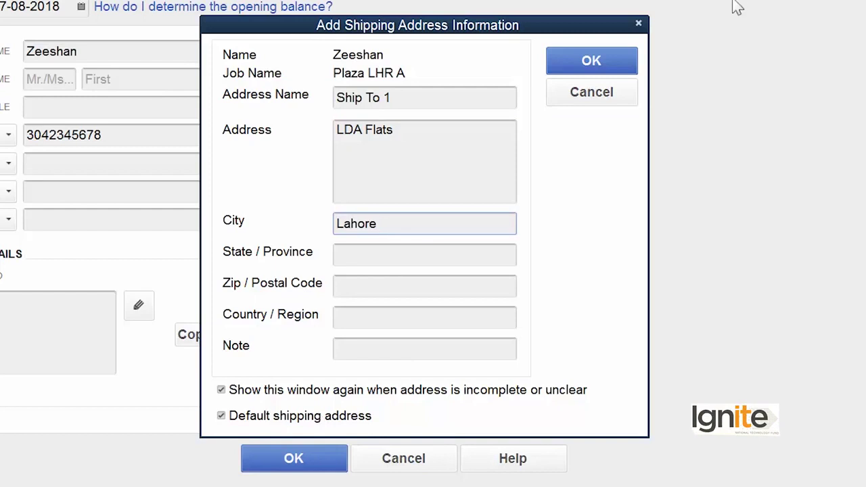
{"action": "left_click", "coordinate": [574, 68]}
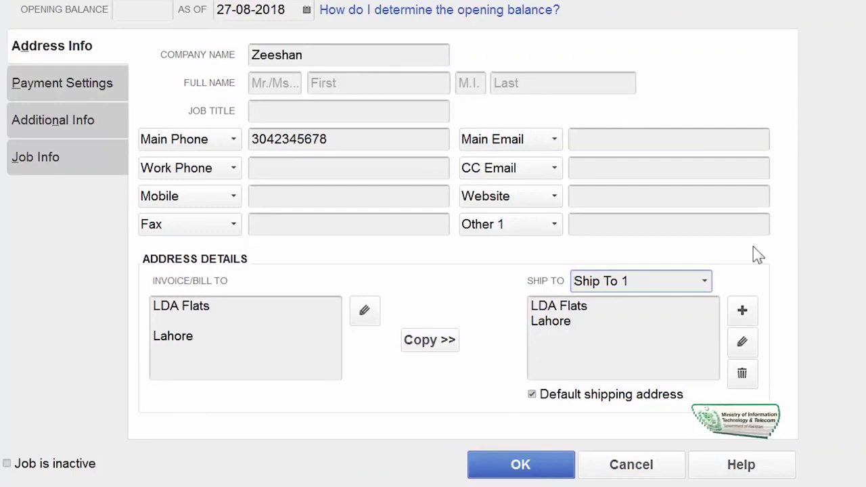
{"action": "left_click", "coordinate": [533, 472]}
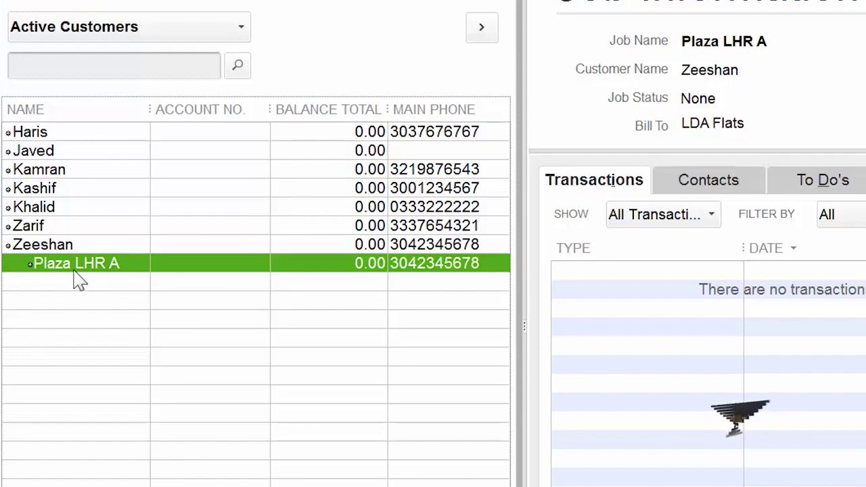
Select Zeeshan and add another job from his right-click menu
{"action": "left_click", "coordinate": [121, 249]}
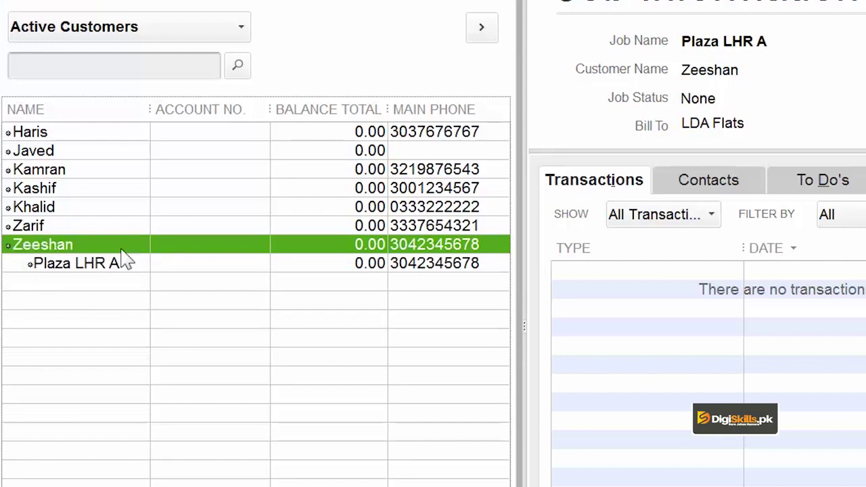
{"action": "right_click", "coordinate": [126, 260]}
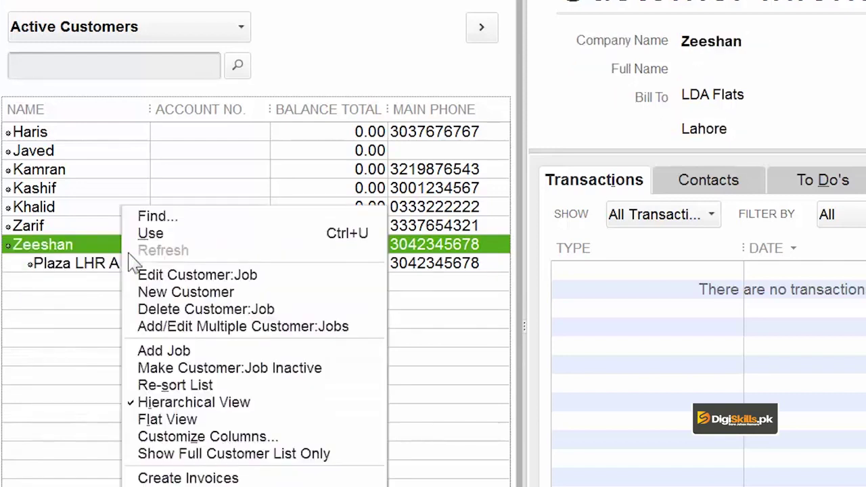
{"action": "left_click", "coordinate": [236, 352]}
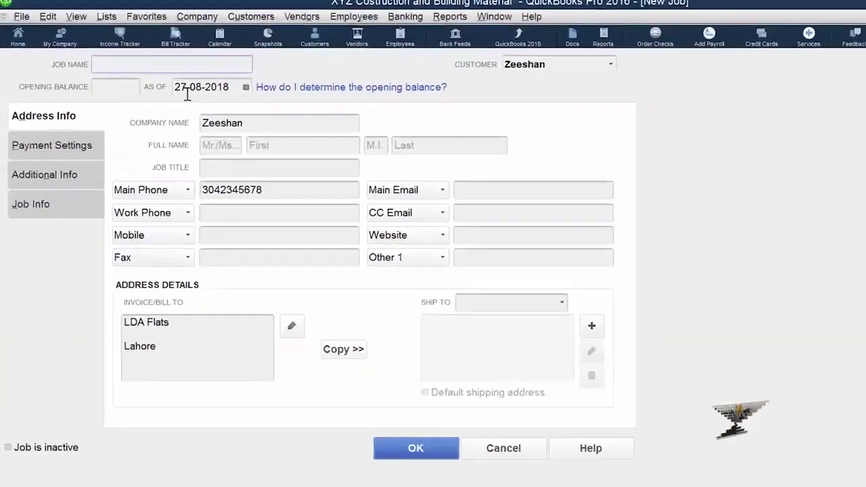
Create job 'Plaza B LHR' shipping to DHA Plaza, Lahore, then reselect Zeeshan
{"action": "type", "text": "Plaza B LHR"}
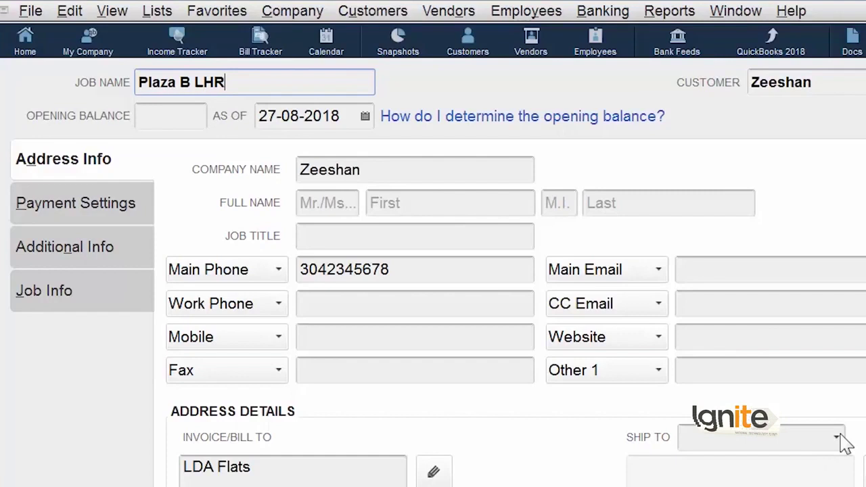
{"action": "left_click", "coordinate": [842, 440]}
{"action": "left_click", "coordinate": [770, 468]}
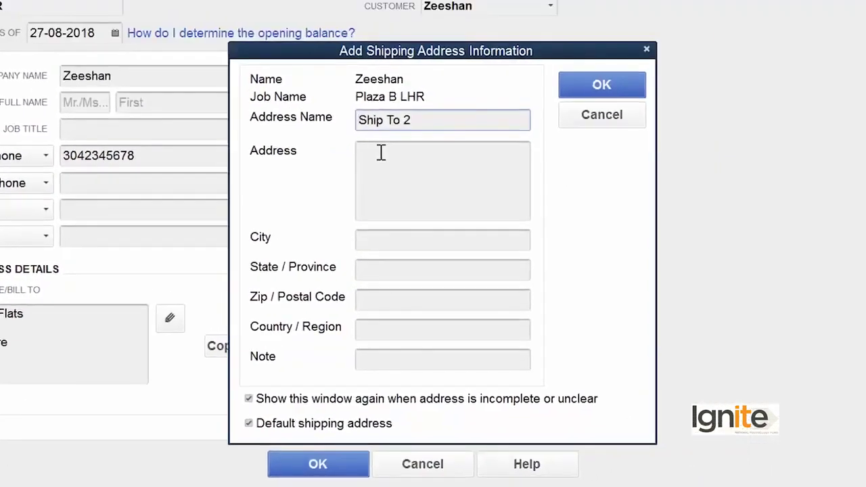
{"action": "left_click", "coordinate": [504, 54]}
{"action": "type", "text": "DH"}
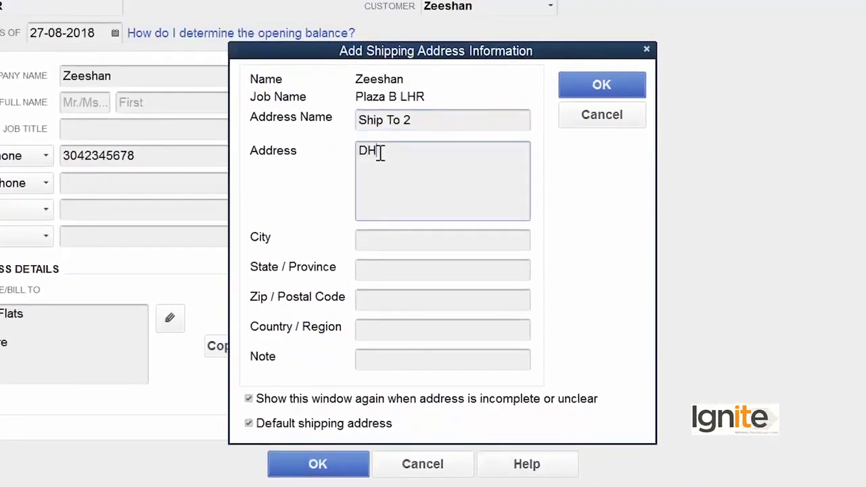
{"action": "type", "text": "A Plaza"}
{"action": "left_click", "coordinate": [385, 242]}
{"action": "type", "text": "Lahore"}
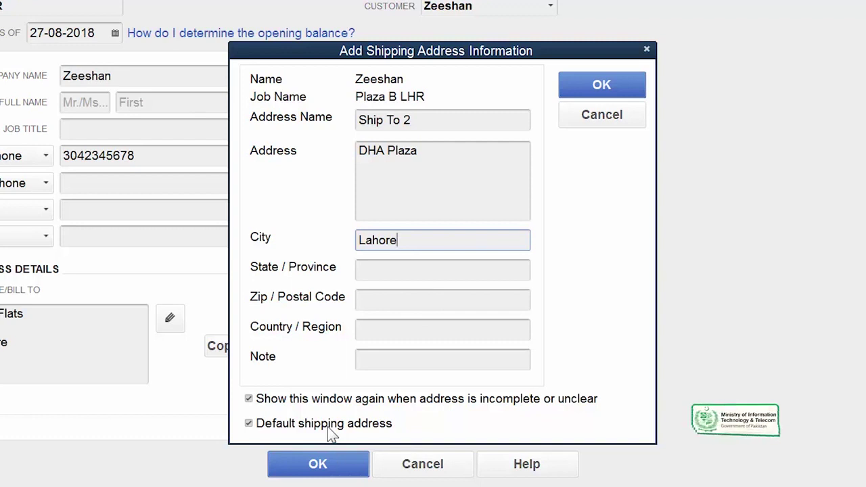
{"action": "left_click", "coordinate": [578, 93]}
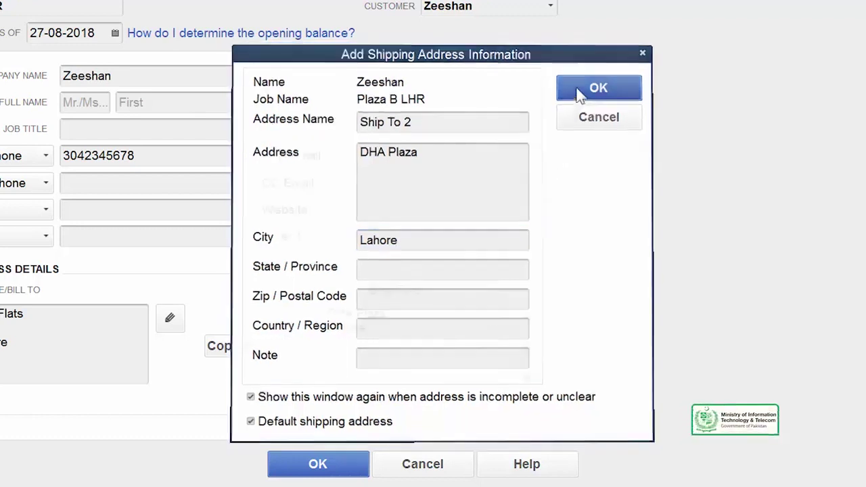
{"action": "left_click", "coordinate": [347, 466]}
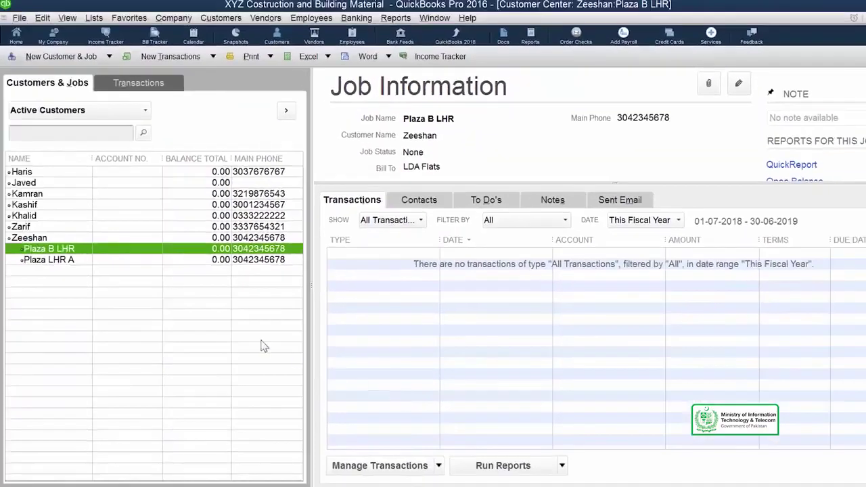
{"action": "left_click", "coordinate": [146, 238]}
Add a 'Housing Scheme' job under Zeeshan and widen the NAME column
{"action": "right_click", "coordinate": [146, 239]}
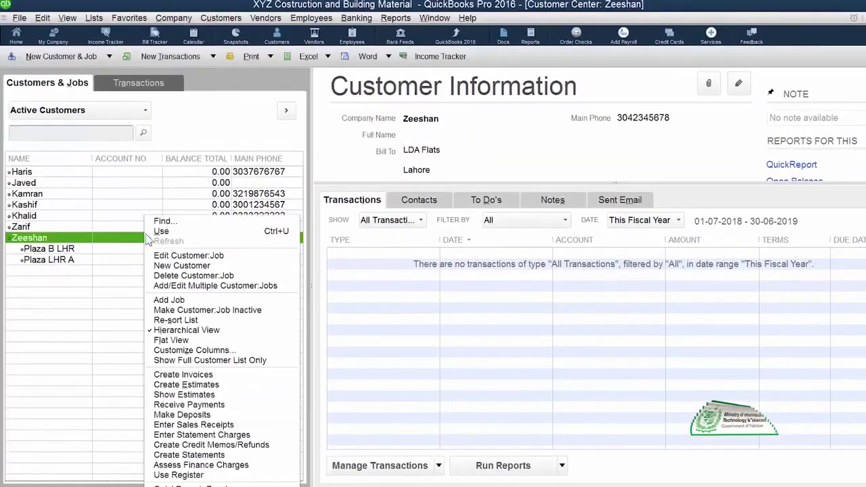
{"action": "left_click", "coordinate": [214, 302]}
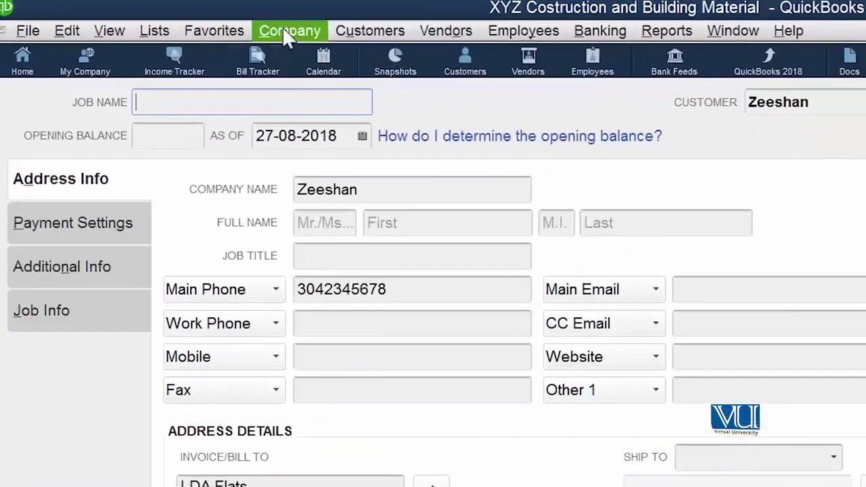
{"action": "type", "text": "Housing S"}
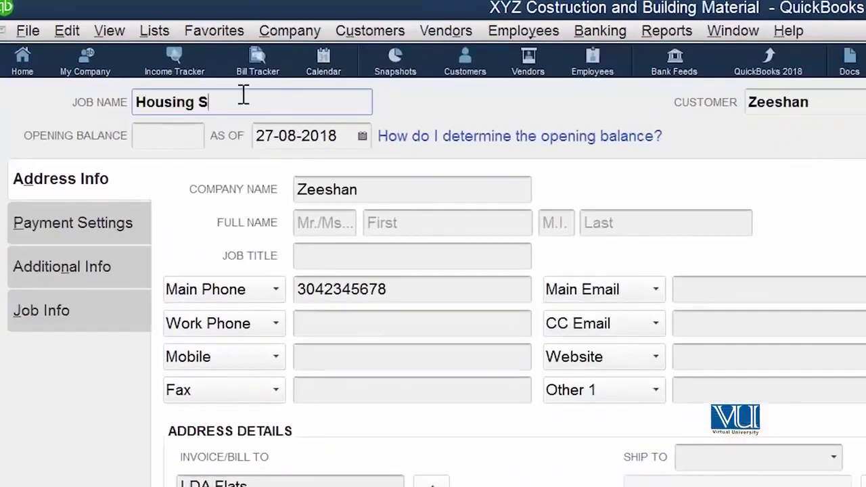
{"action": "type", "text": "cheme"}
{"action": "key", "text": "Return"}
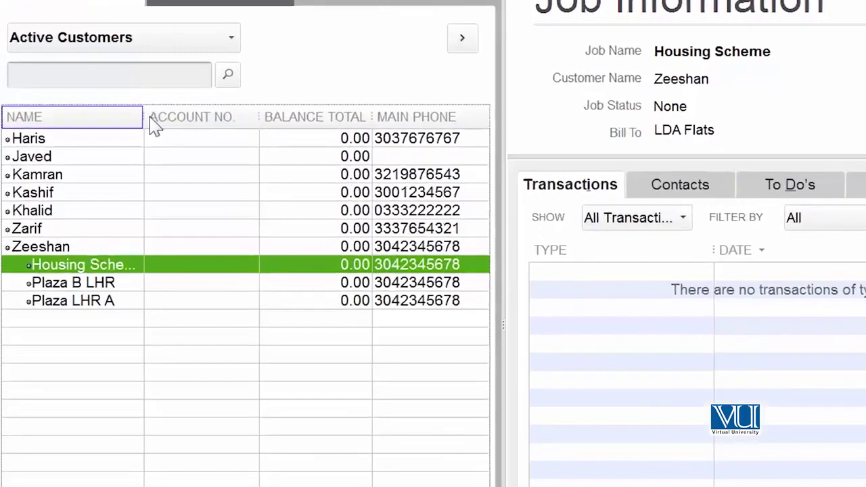
{"action": "left_click_drag", "start_coordinate": [93, 159], "coordinate": [115, 159]}
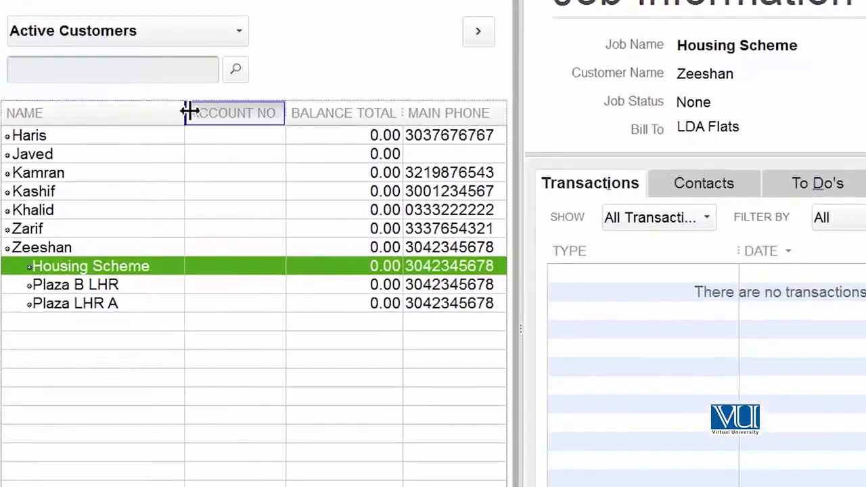
Edit the Plaza B LHR job and go through its tabs to Job Info
{"action": "left_click", "coordinate": [128, 290]}
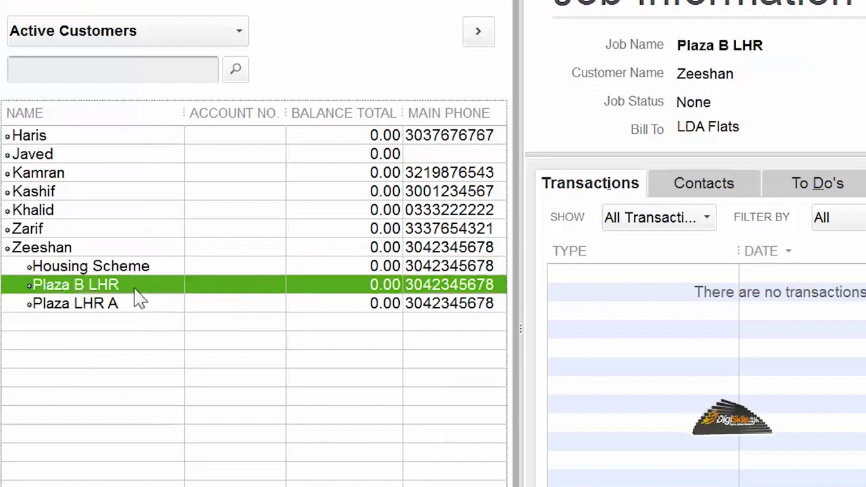
{"action": "right_click", "coordinate": [137, 300]}
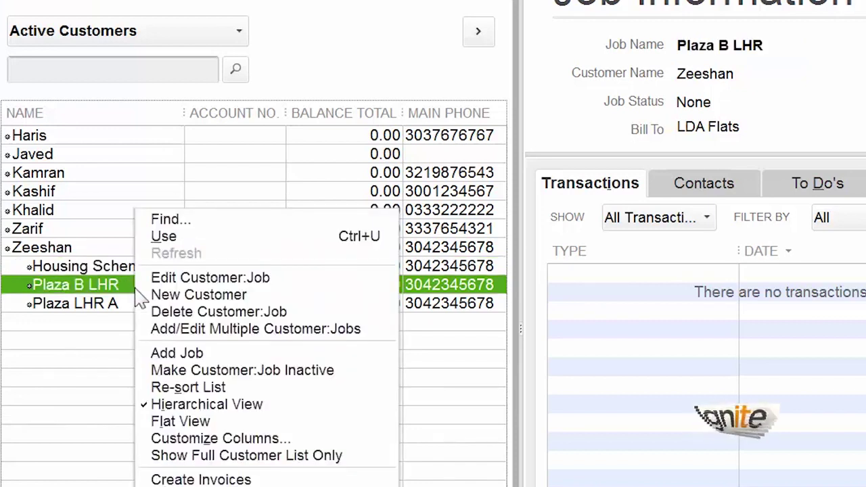
{"action": "left_click", "coordinate": [122, 287]}
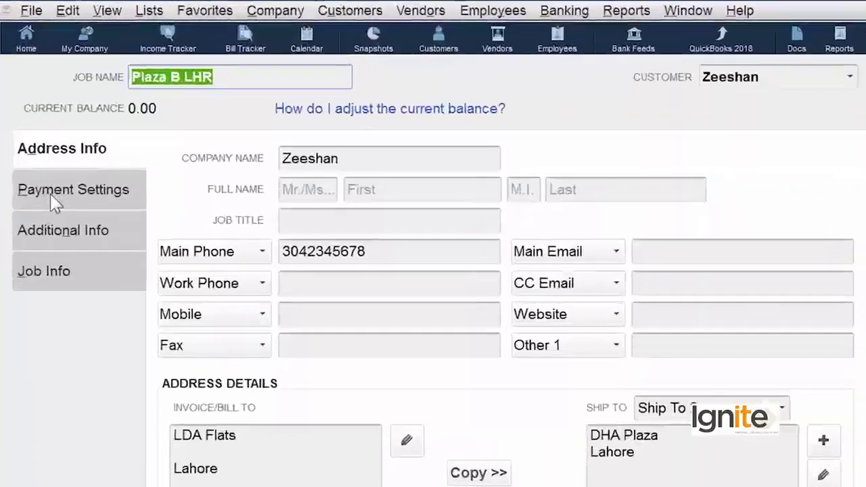
{"action": "left_click", "coordinate": [46, 134]}
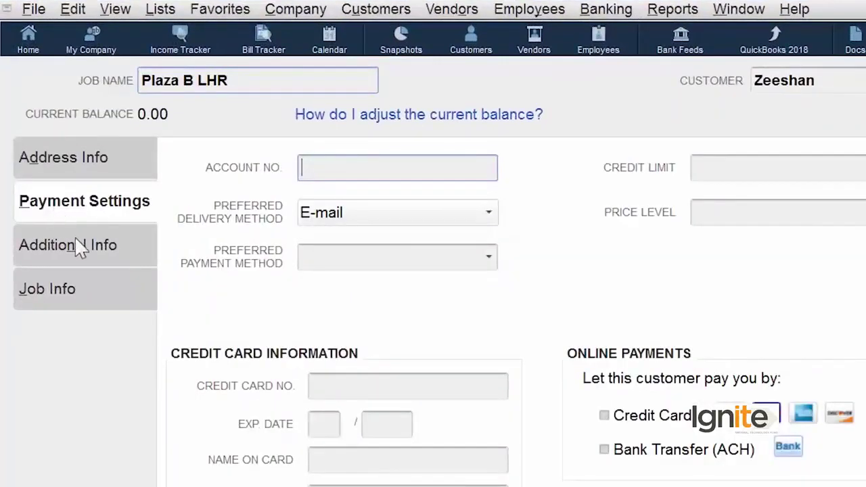
{"action": "left_click", "coordinate": [75, 238]}
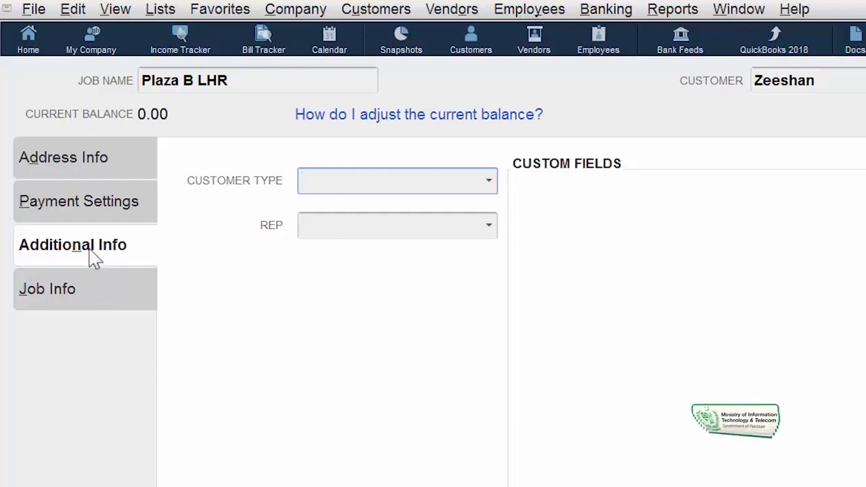
{"action": "left_click", "coordinate": [98, 305]}
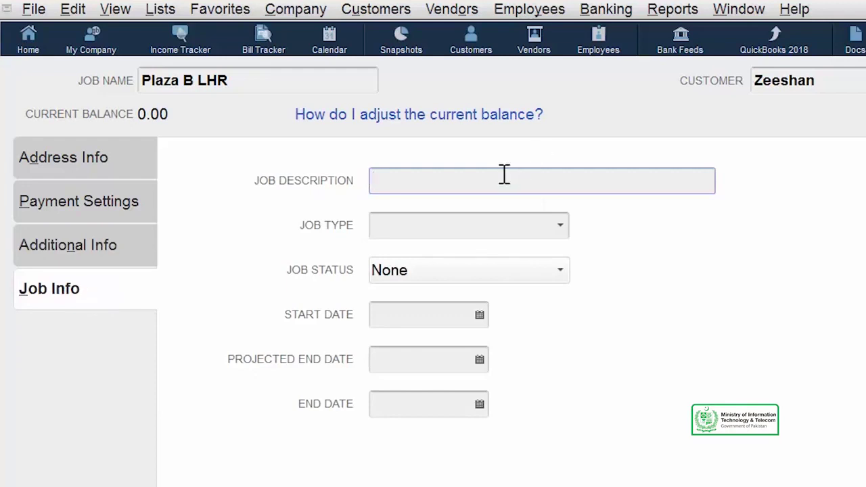
Create job type 'Building Highrise' and set the job status to Awarded
{"action": "left_click", "coordinate": [564, 228]}
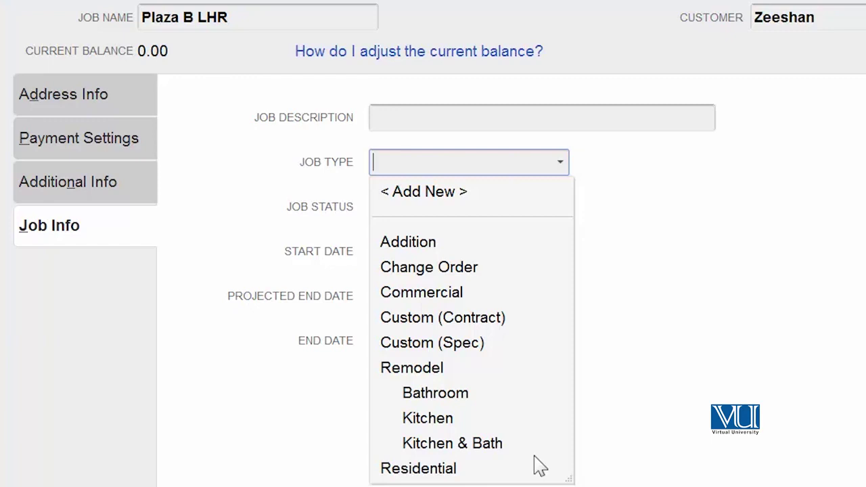
{"action": "left_click", "coordinate": [412, 192]}
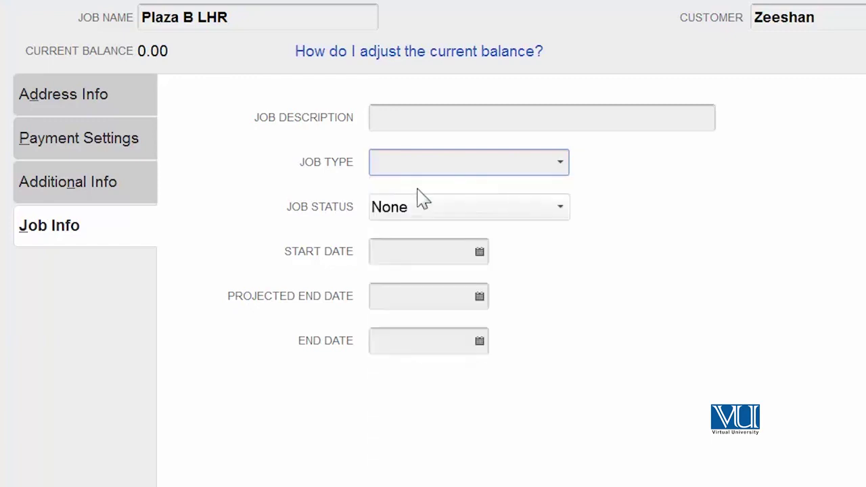
{"action": "type", "text": "Building Highrise"}
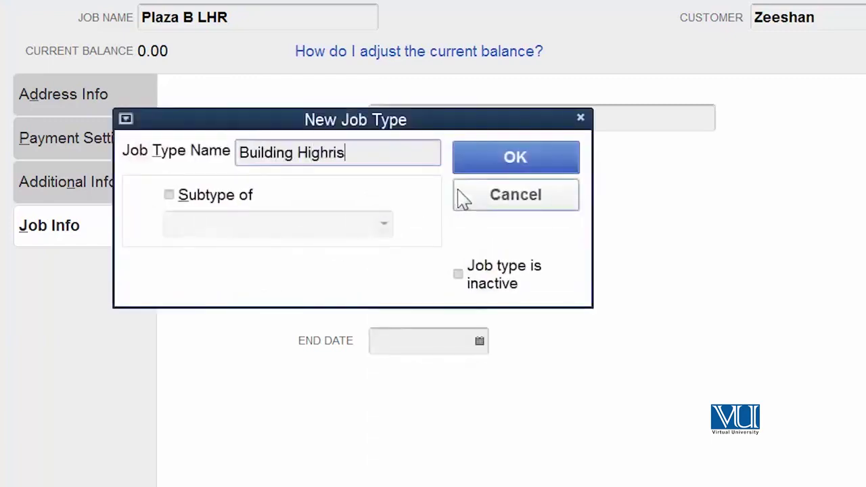
{"action": "left_click", "coordinate": [514, 170]}
{"action": "left_click", "coordinate": [565, 213]}
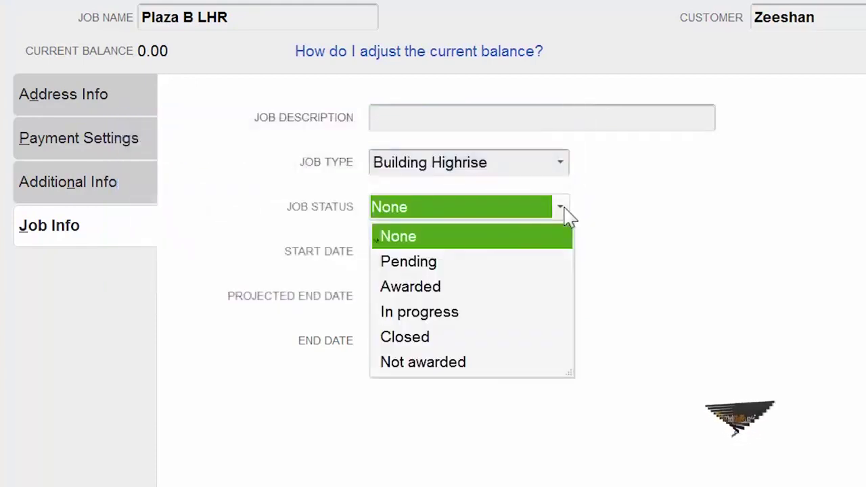
{"action": "left_click", "coordinate": [421, 291]}
Set start date 01-08-2018 and projected end date 28-02-2019
{"action": "left_click", "coordinate": [480, 251]}
{"action": "key", "text": "Down"}
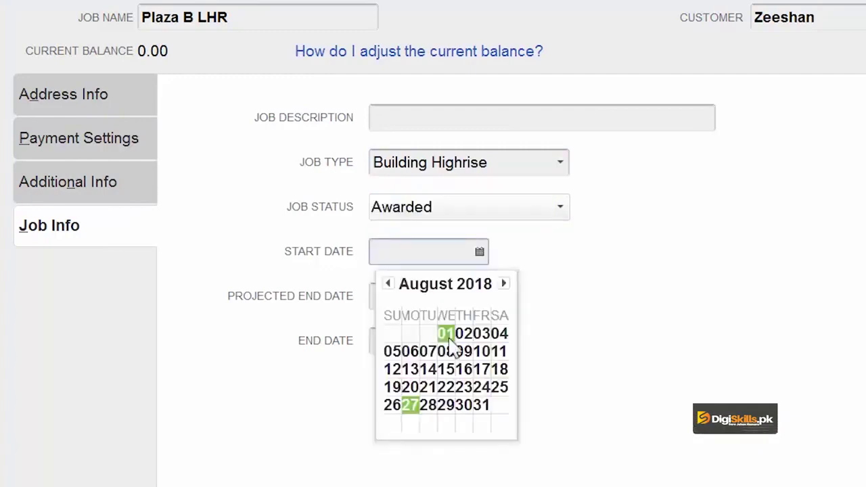
{"action": "key", "text": "Return"}
{"action": "left_click", "coordinate": [480, 296]}
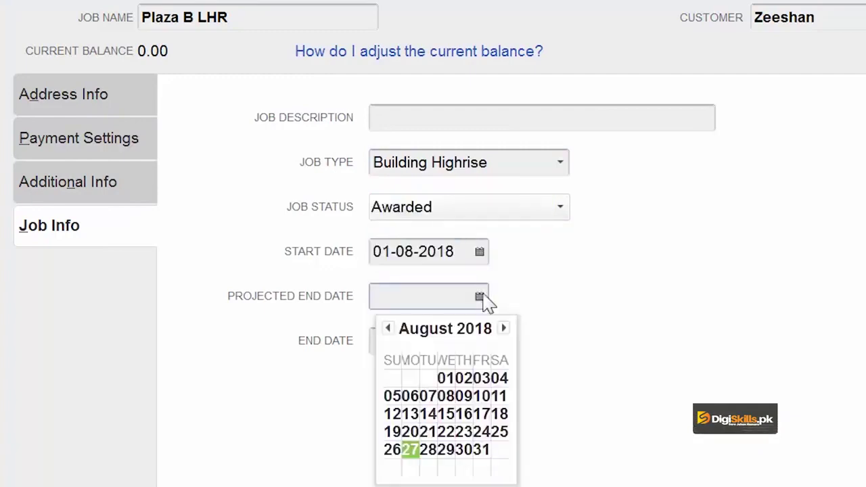
{"action": "left_click", "coordinate": [504, 328]}
{"action": "left_click", "coordinate": [503, 328]}
{"action": "left_click", "coordinate": [504, 328]}
{"action": "left_click", "coordinate": [503, 328]}
{"action": "left_click", "coordinate": [503, 328]}
{"action": "left_click", "coordinate": [503, 328]}
{"action": "left_click", "coordinate": [461, 449]}
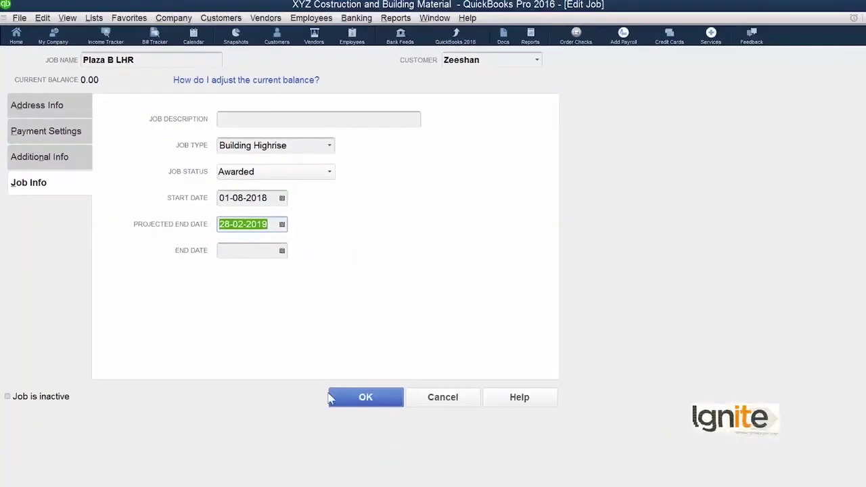
Save the Plaza B LHR job edits and dismiss the job's context menu
{"action": "left_click", "coordinate": [364, 401]}
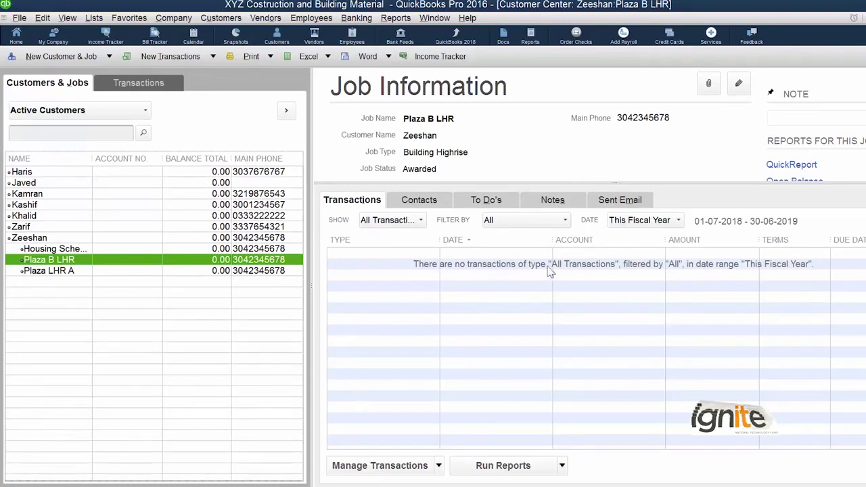
{"action": "right_click", "coordinate": [125, 261]}
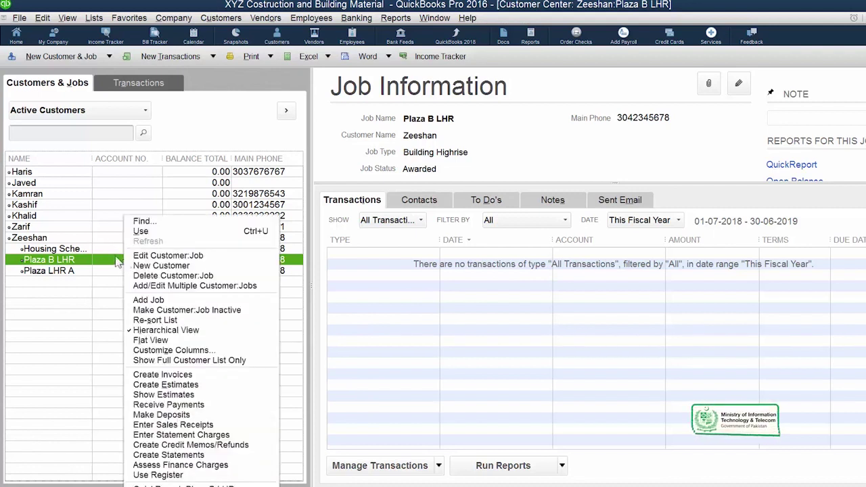
{"action": "left_click", "coordinate": [113, 264]}
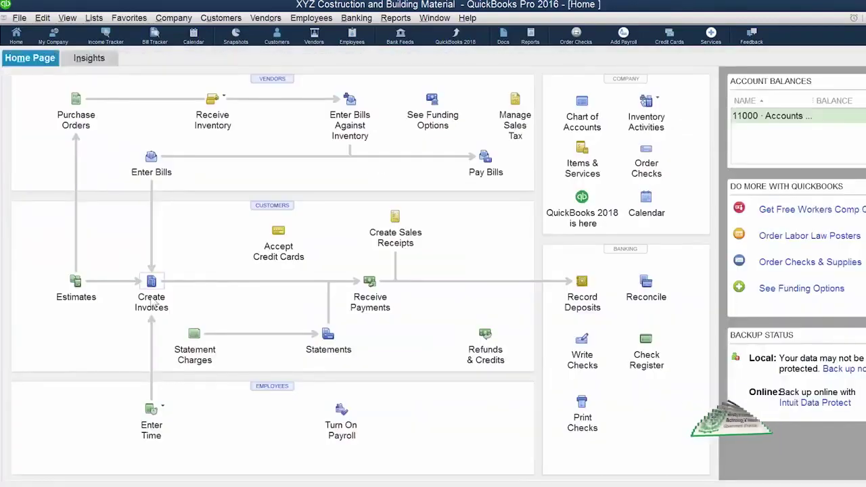
Start a new invoice billed to job Plaza LHR A with quantity 1
{"action": "left_click", "coordinate": [153, 303]}
{"action": "left_click", "coordinate": [195, 126]}
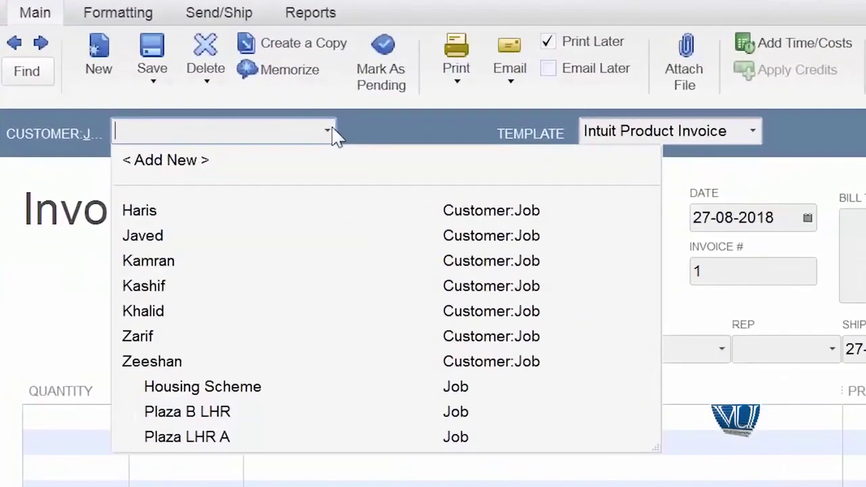
{"action": "left_click", "coordinate": [230, 443]}
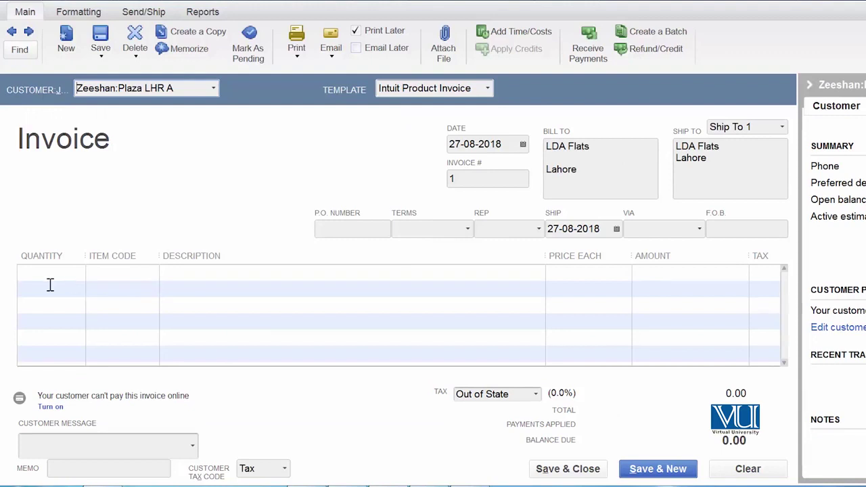
{"action": "left_click", "coordinate": [49, 277]}
{"action": "type", "text": "1"}
Add item Plans and Permits at 100,000.00, save the invoice, and reopen Customer Center
{"action": "left_click", "coordinate": [155, 277]}
{"action": "left_click", "coordinate": [169, 328]}
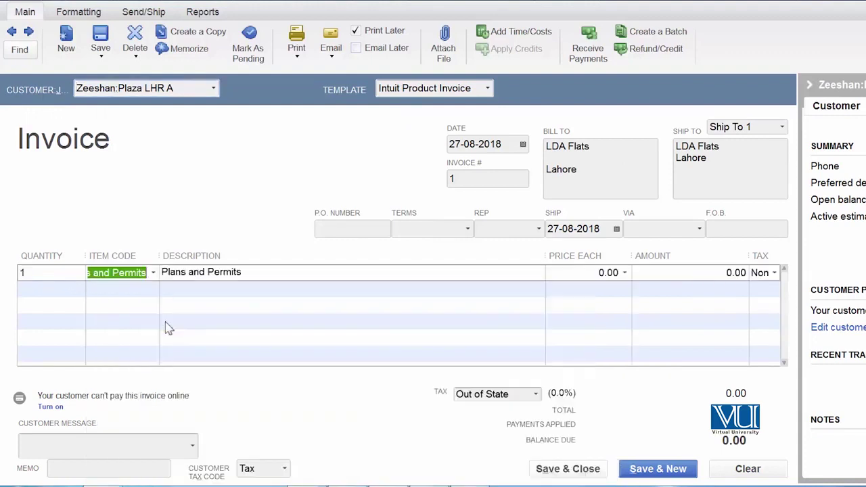
{"action": "left_click", "coordinate": [582, 272]}
{"action": "type", "text": "10000"}
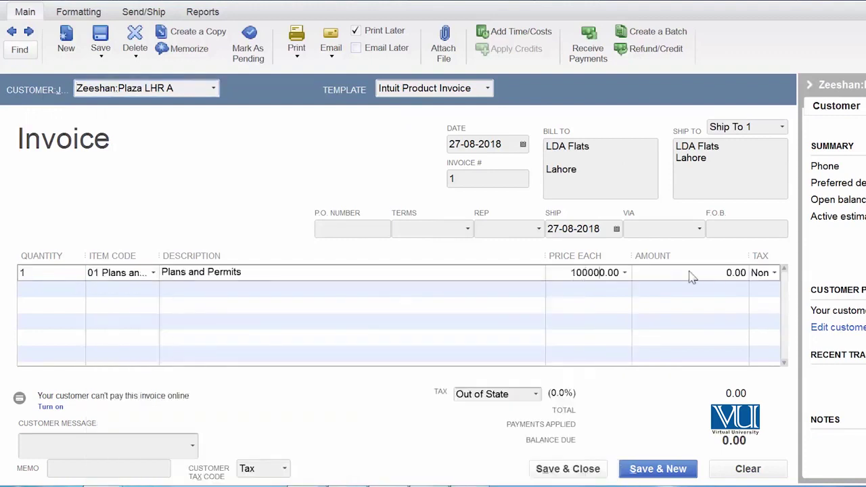
{"action": "left_click", "coordinate": [690, 274]}
{"action": "left_click", "coordinate": [568, 469]}
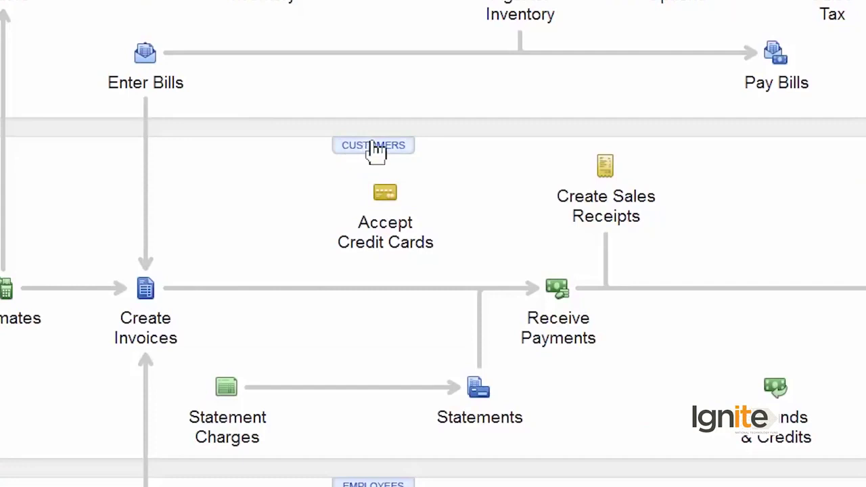
{"action": "left_click", "coordinate": [372, 146]}
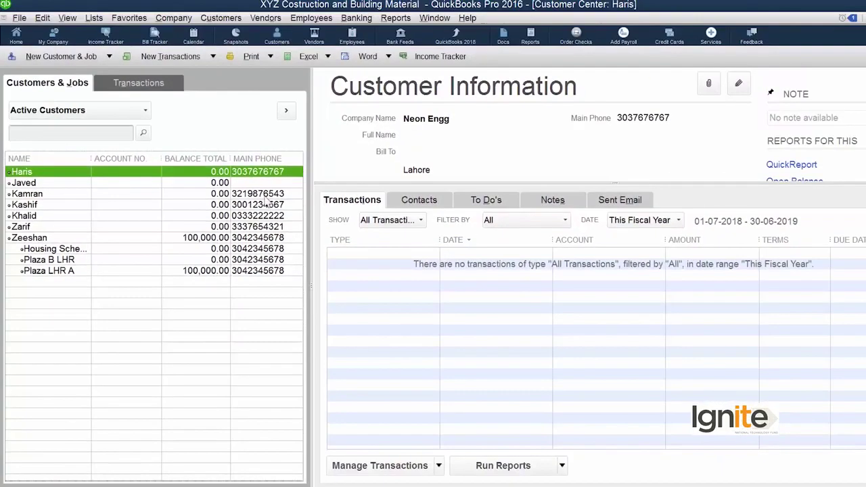